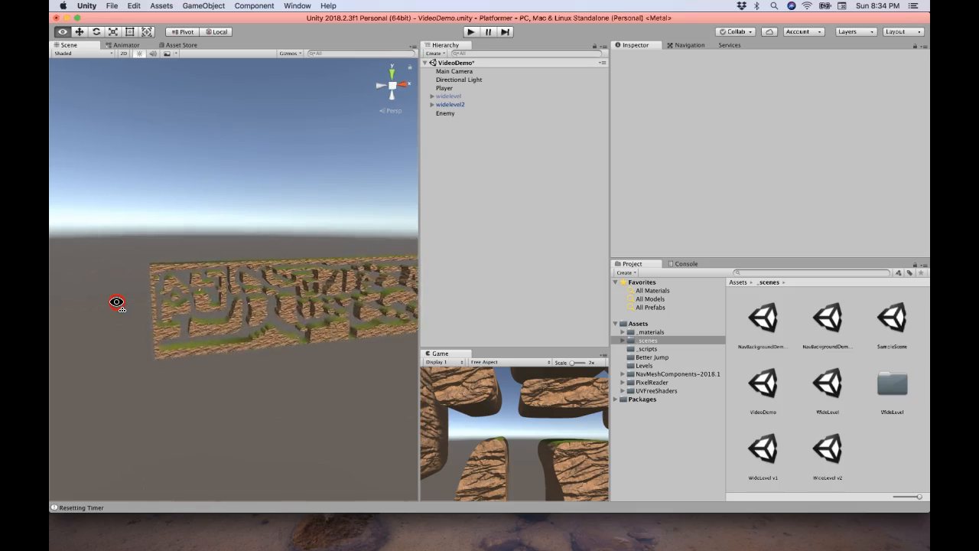
Add a 3D cube to the scene and set its scale to X 240, Y 40, Z 4
key(w)
right_drag(116, 303, 101, 301)
alt+drag(208, 332, 205, 329)
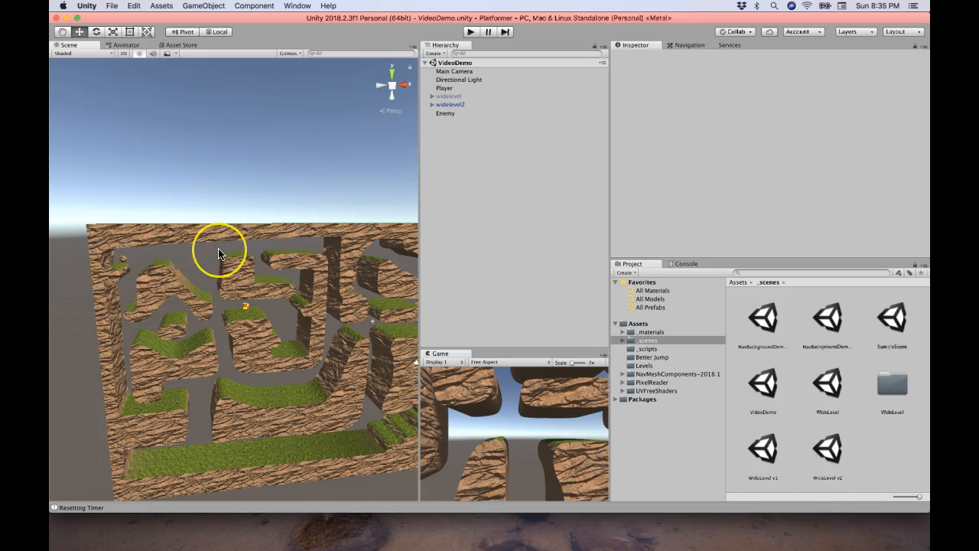
click(442, 54)
mouse_move(467, 80)
click(515, 83)
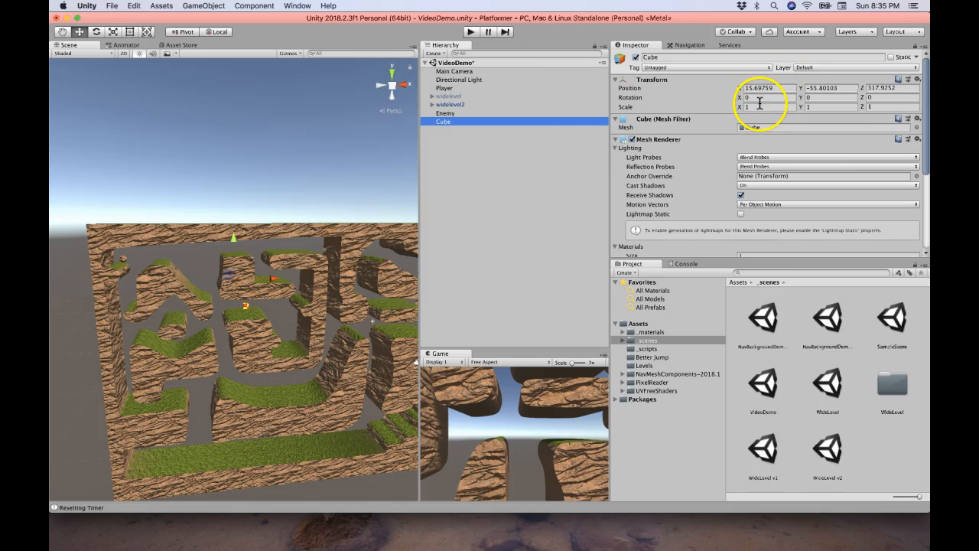
click(759, 105)
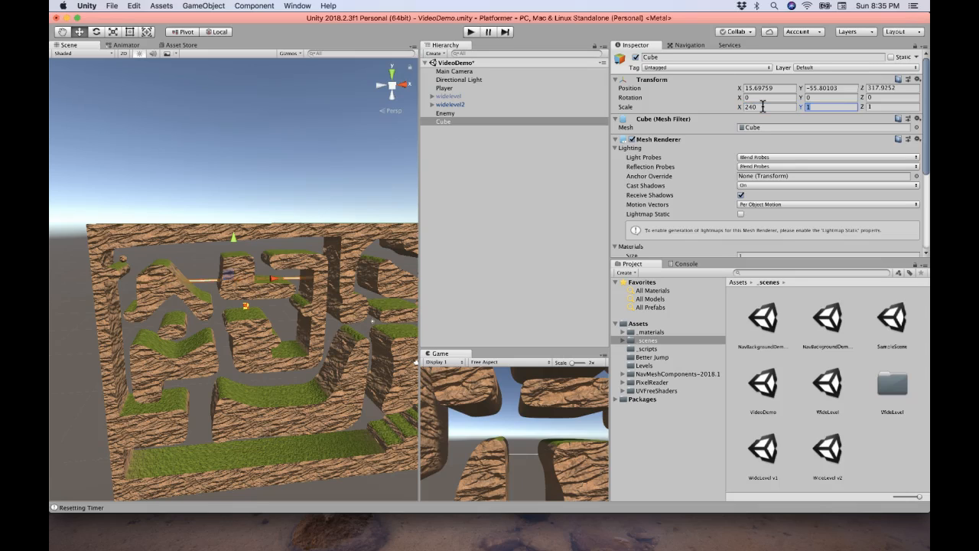
text(40)
key(Tab)
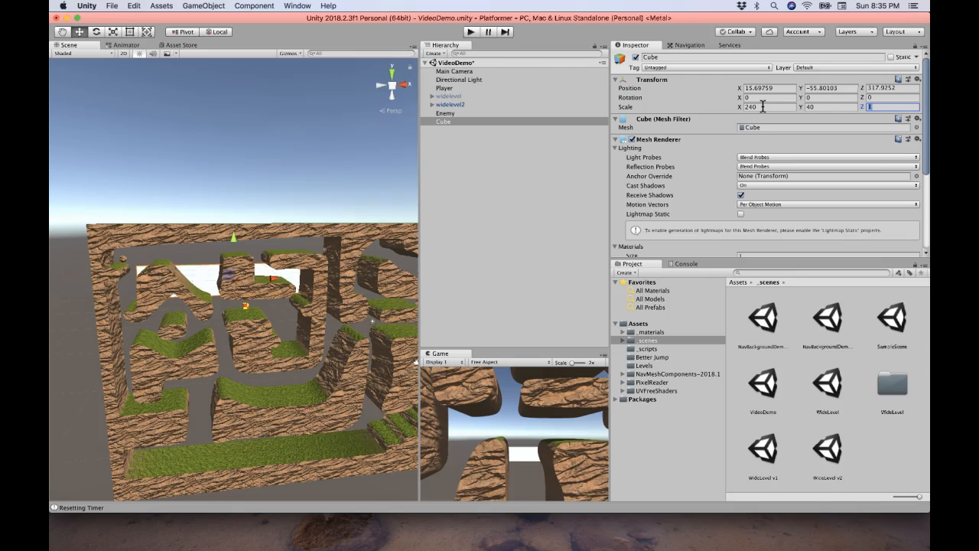
Set the cube's position to 0 on the X, Y and Z axes
click(768, 88)
text(0)
key(Tab)
text(0)
key(Tab)
text(0)
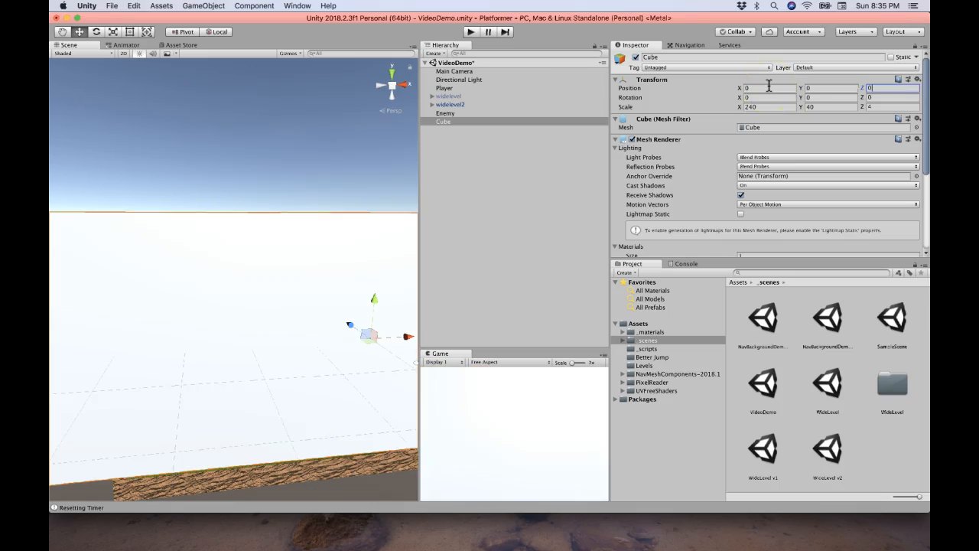
Move the cube behind the level as a backdrop, to about X 70.3, Y -1.7, Z 6.4
drag(344, 342, 326, 303)
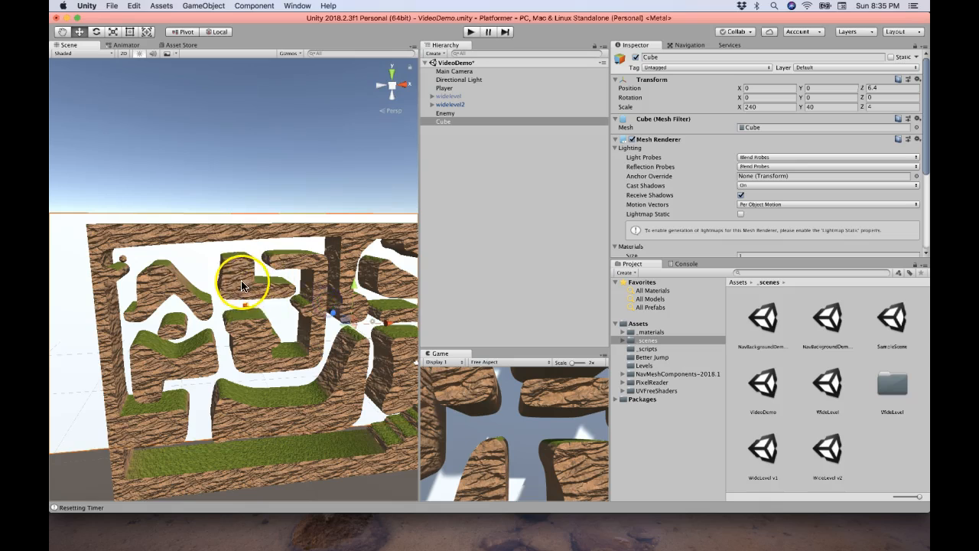
scroll(247, 303, down, 10)
drag(286, 284, 332, 281)
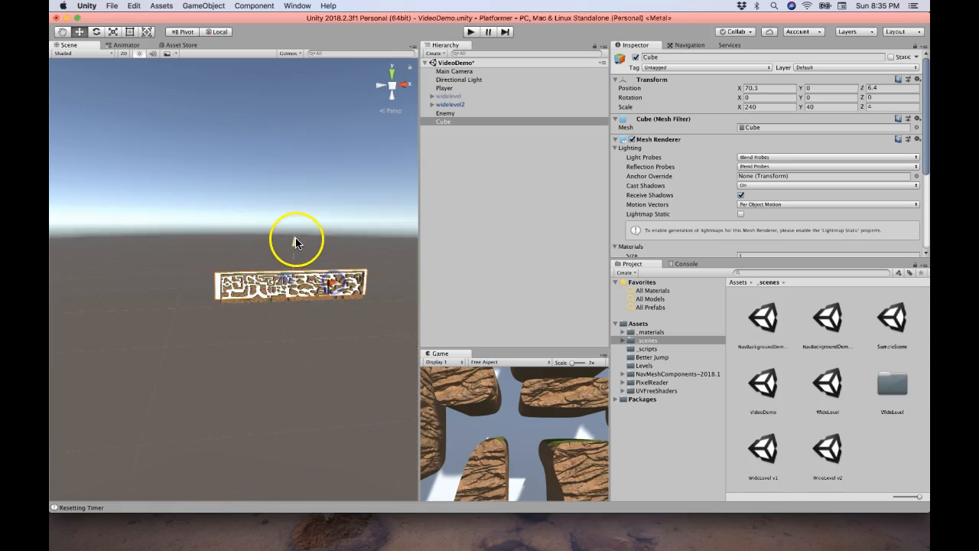
drag(295, 241, 296, 244)
scroll(282, 297, up, 10)
scroll(282, 297, down, 6)
right_drag(282, 297, 279, 291)
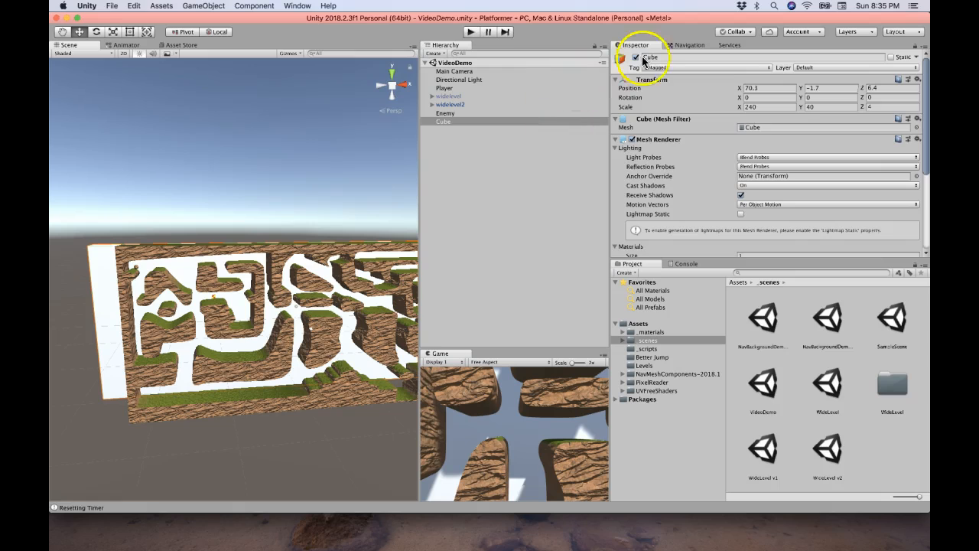
Mark the cube as Navigation Static and bake the scene's navigation mesh
click(679, 45)
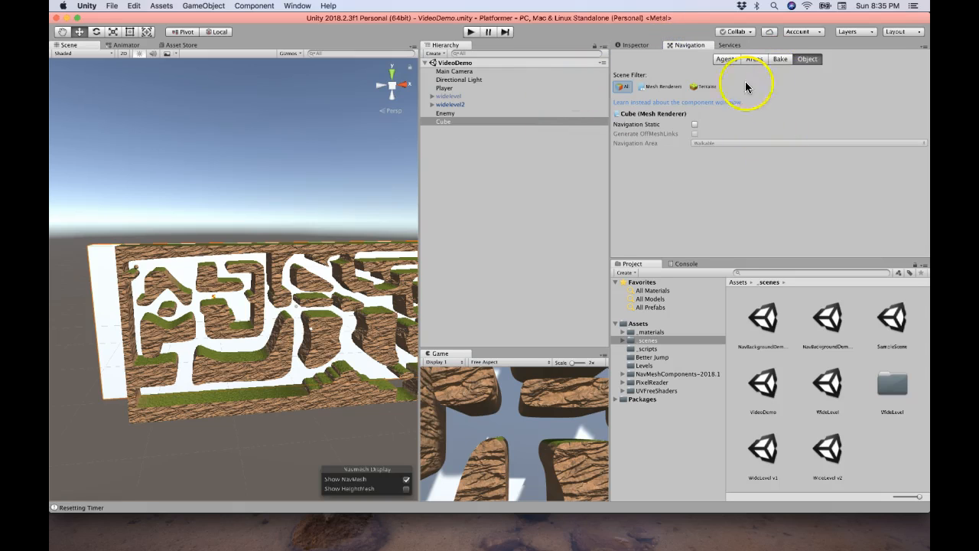
click(694, 124)
click(778, 59)
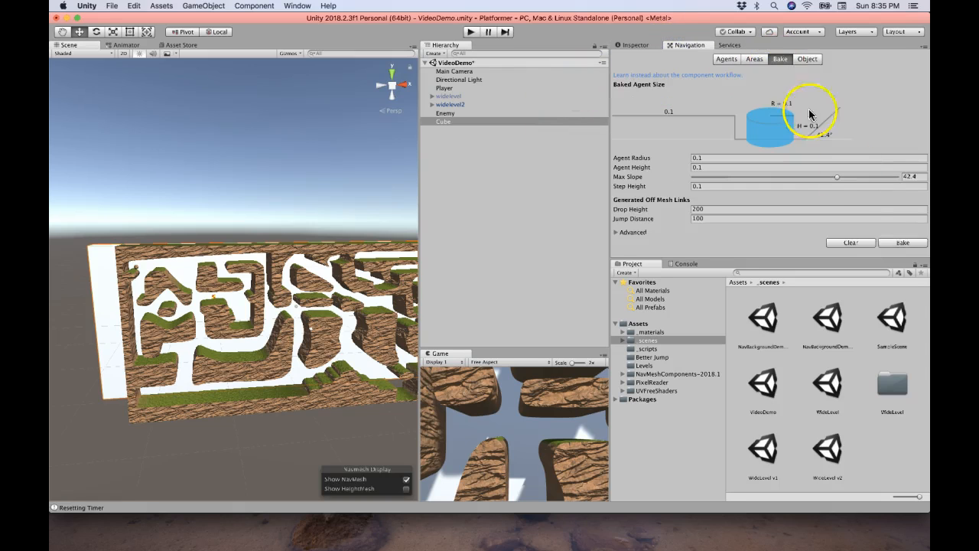
click(891, 242)
alt+drag(281, 354, 269, 414)
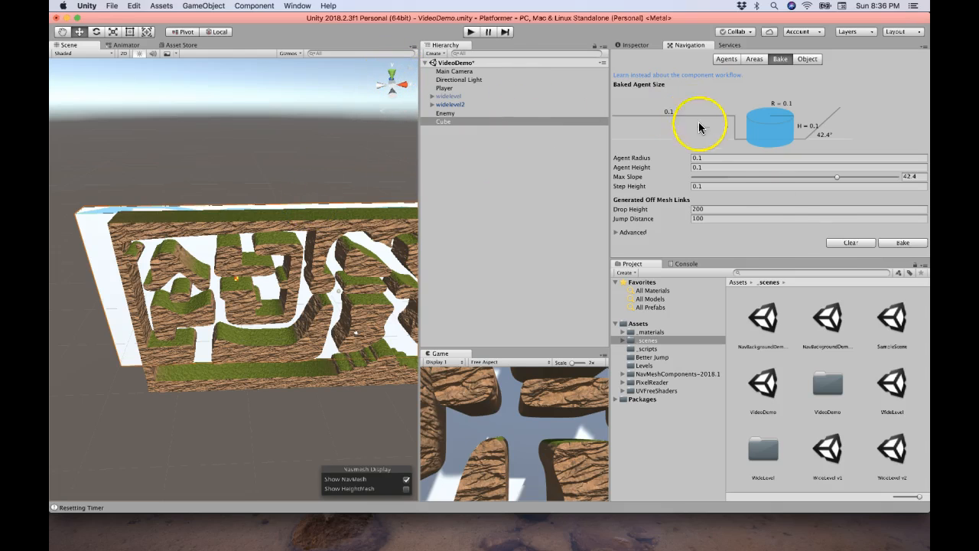
Clear the baked navigation mesh and add a NavMeshSurface component to the cube
click(832, 243)
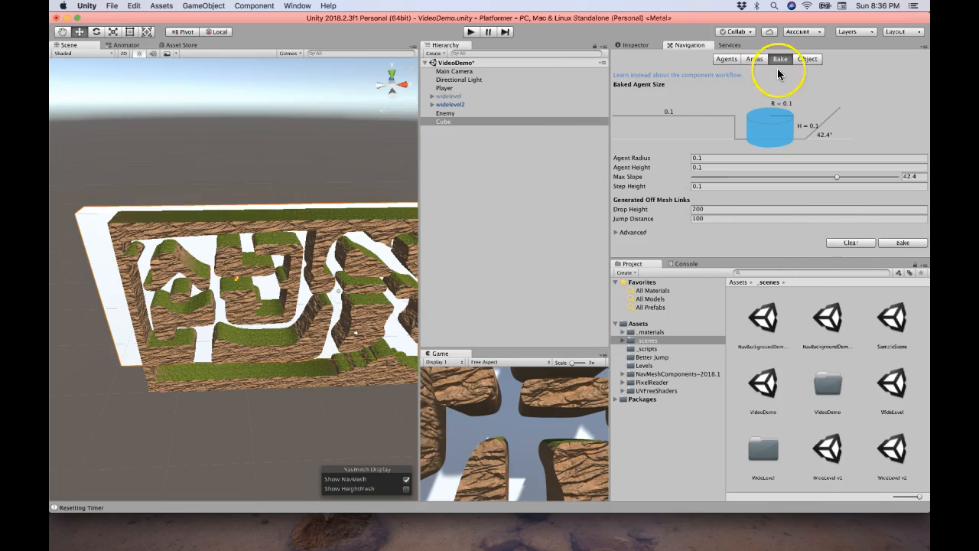
click(632, 45)
scroll(673, 160, down, 5)
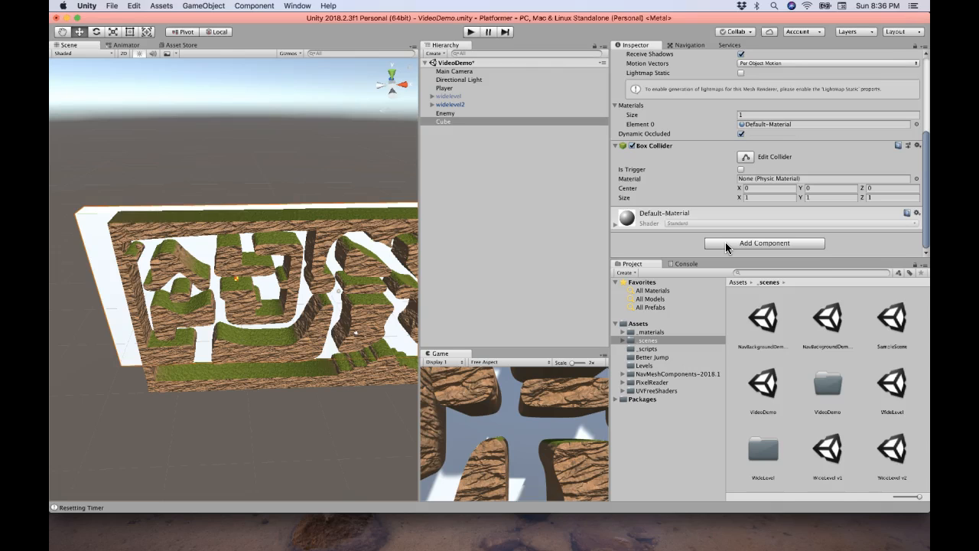
click(725, 244)
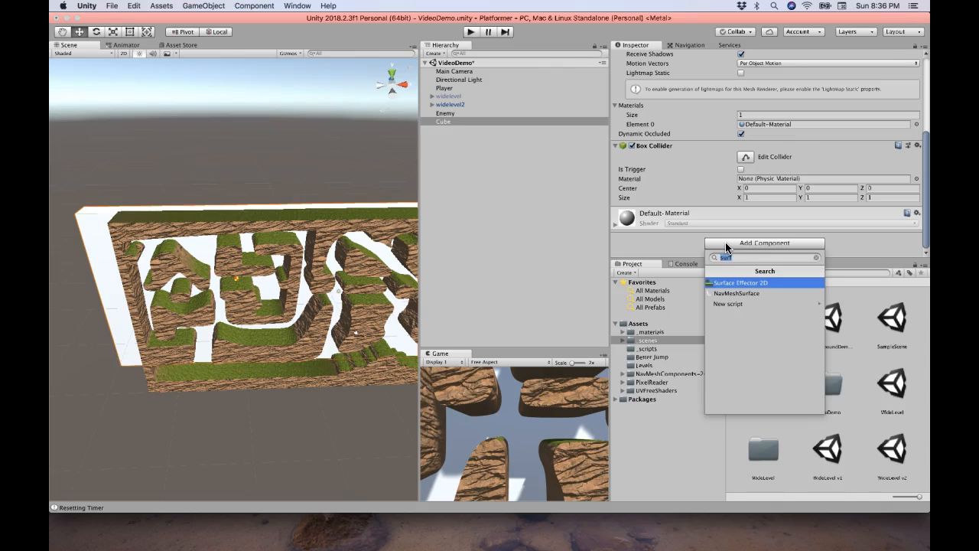
click(732, 293)
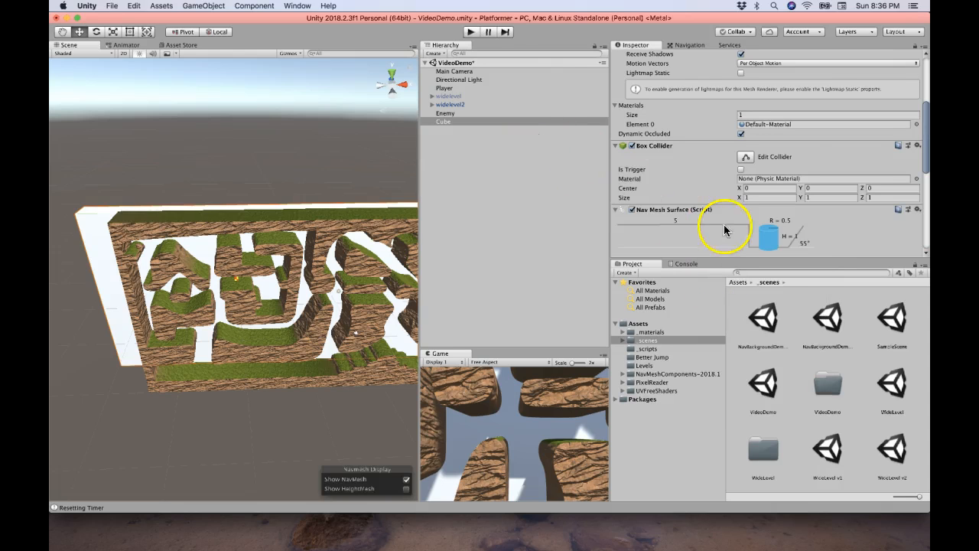
Bake the navigation mesh from the cube's Nav Mesh Surface component
click(481, 122)
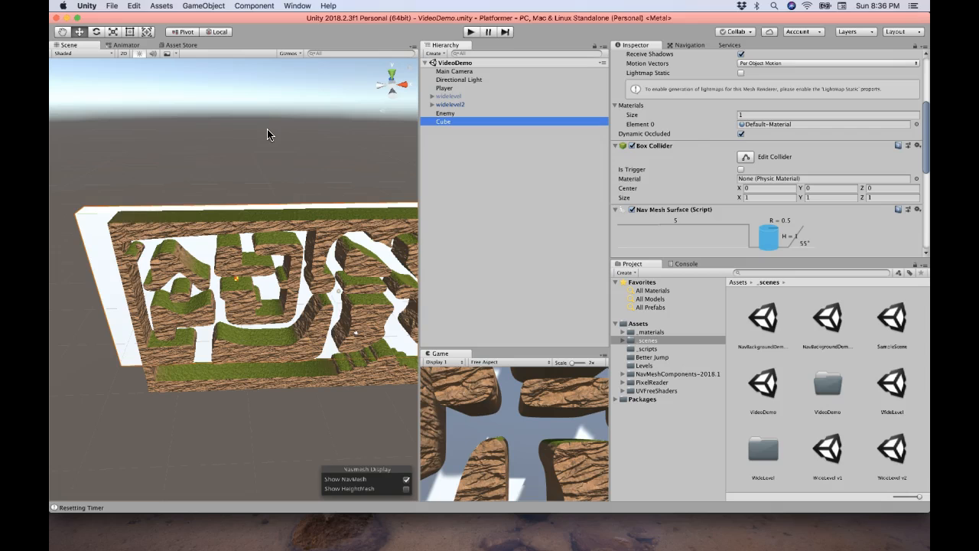
scroll(712, 204, down, 5)
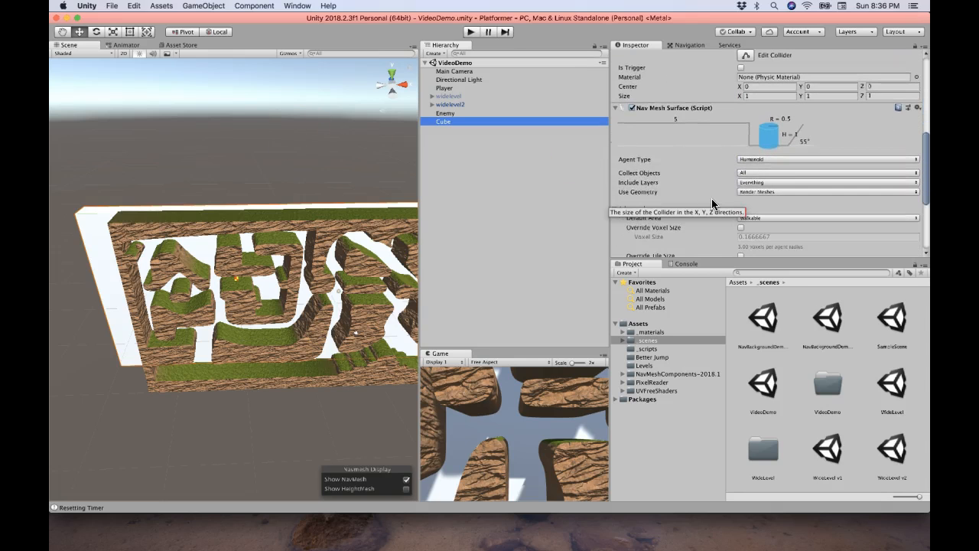
scroll(712, 203, down, 4)
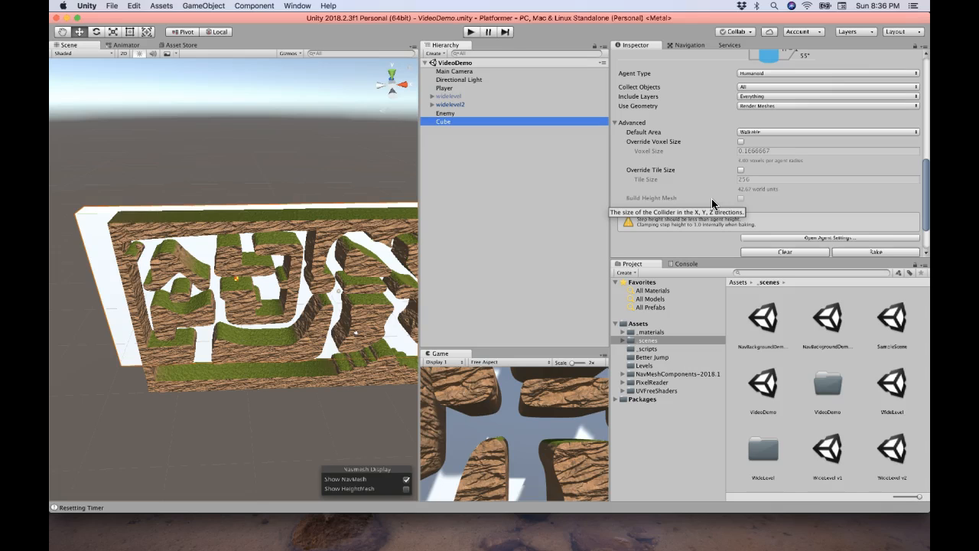
click(875, 252)
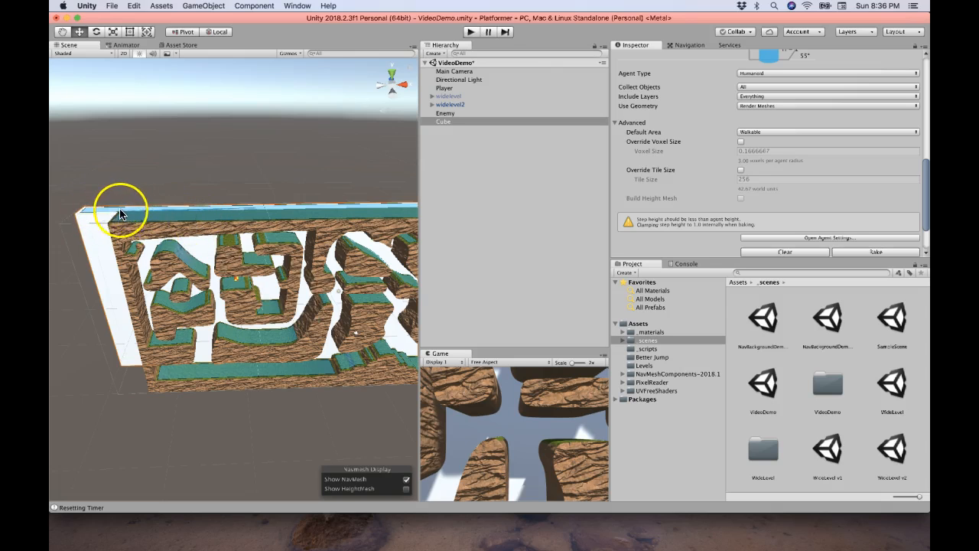
Set the cube's scale to Y 4 and Z 40 so it lies flat, and rebake its Nav Mesh Surface
scroll(656, 153, up, 10)
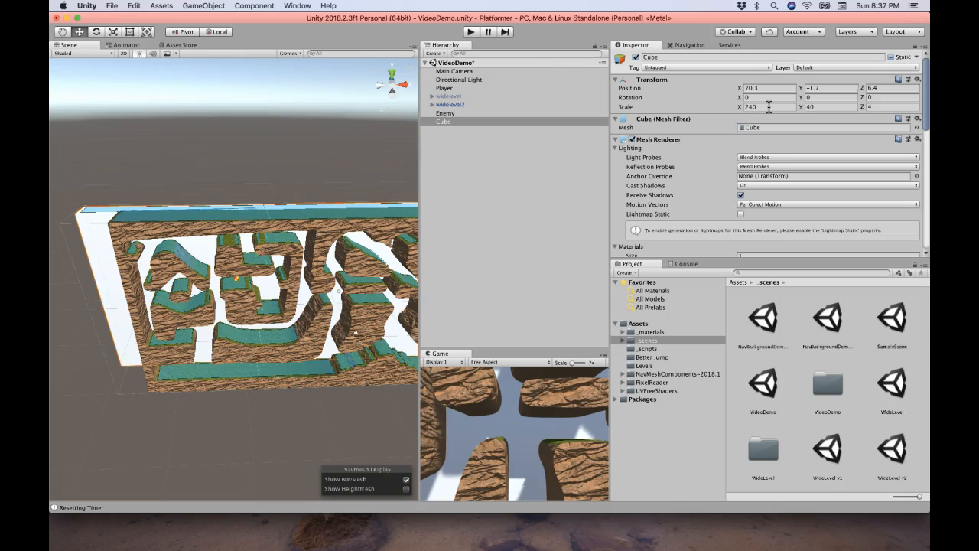
click(818, 108)
text(4)
click(872, 108)
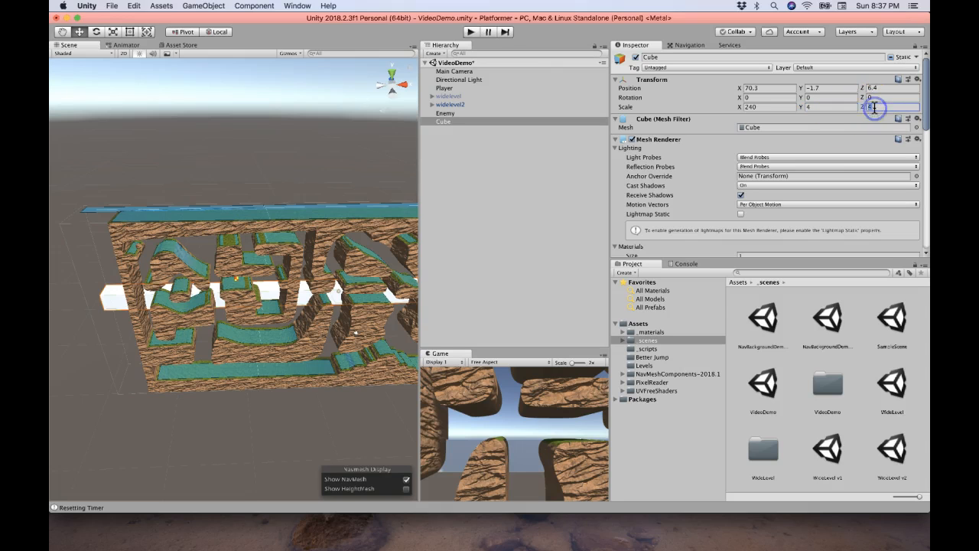
text(40)
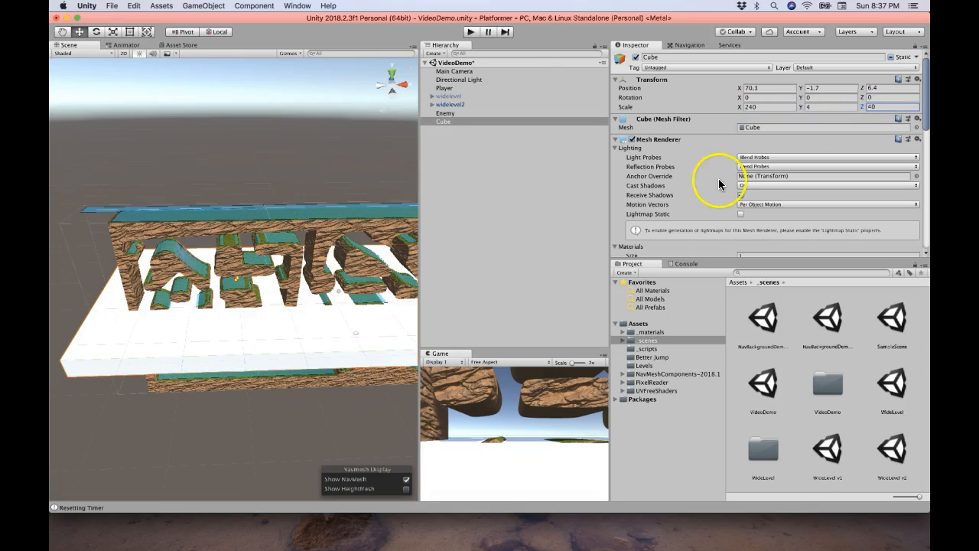
scroll(734, 184, down, 10)
click(847, 197)
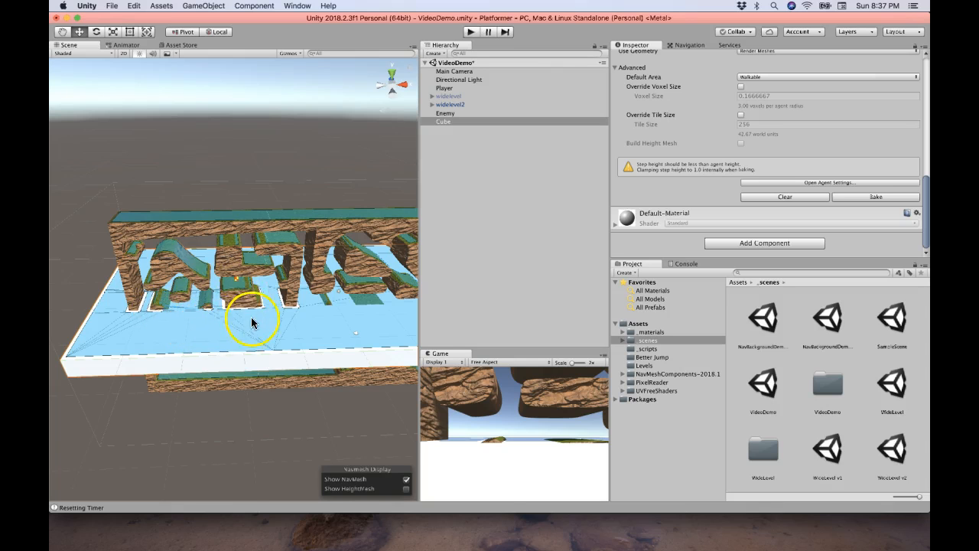
Rotate the cube to -90 degrees on the X axis so it stands upright behind the level
scroll(689, 191, up, 10)
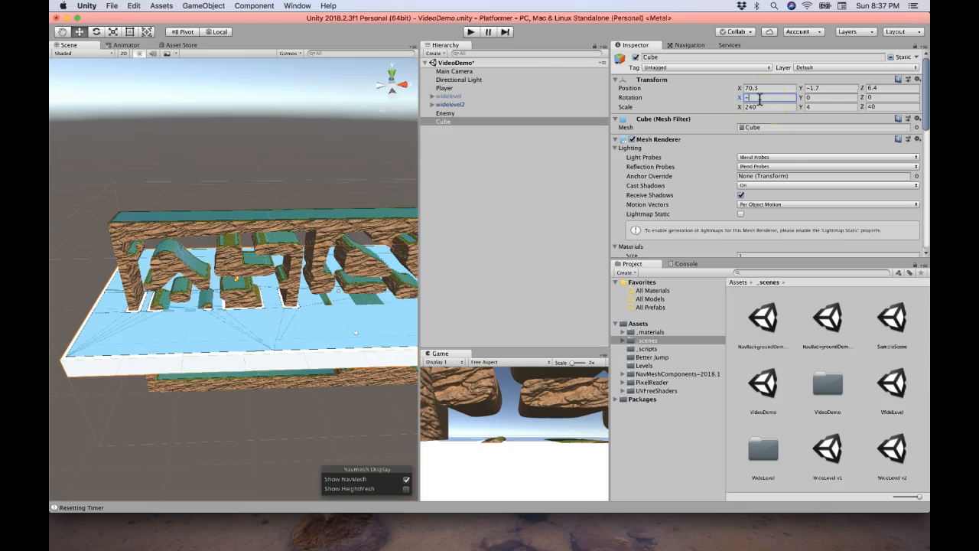
text(90)
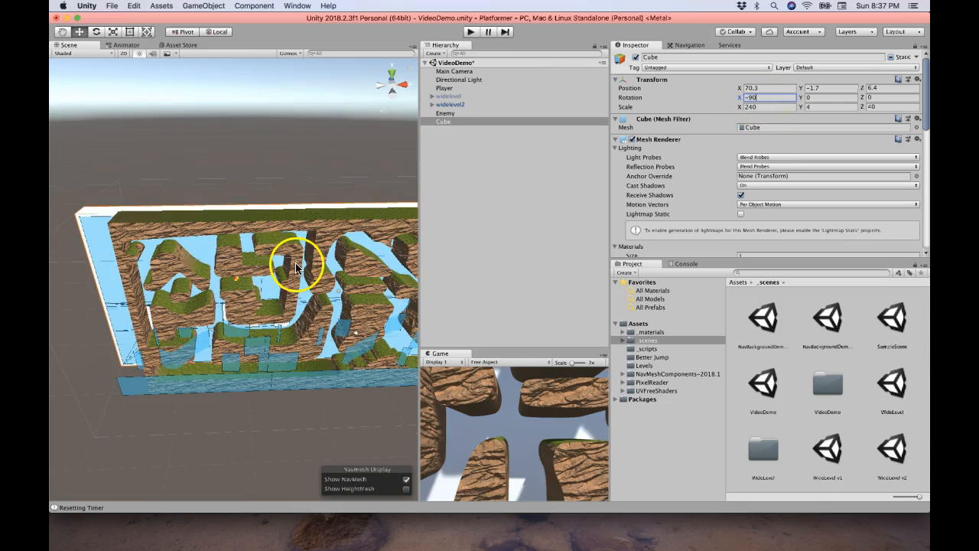
scroll(297, 269, down, 8)
alt+drag(296, 263, 298, 264)
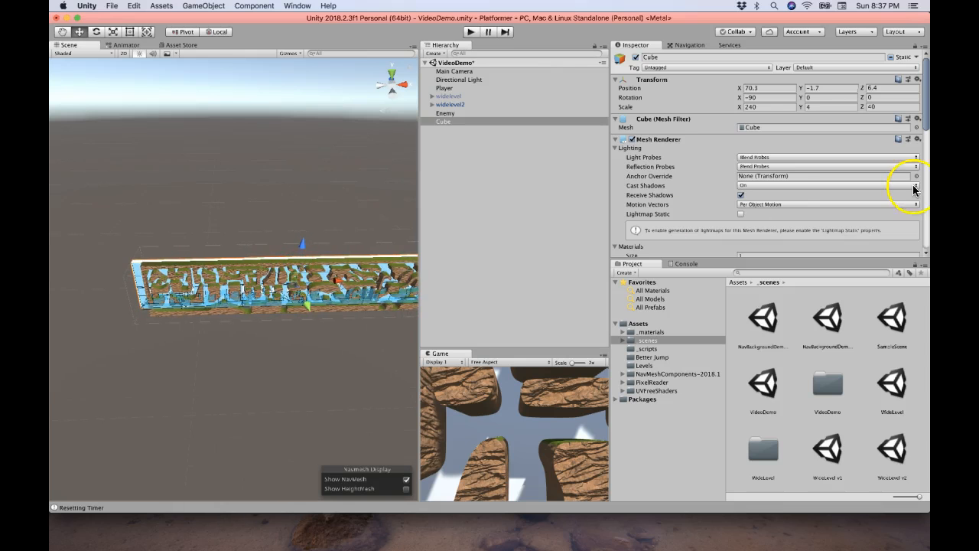
Rebake the Nav Mesh Surface with the cube in its upright orientation and inspect the mesh from the front
scroll(910, 191, down, 10)
click(886, 226)
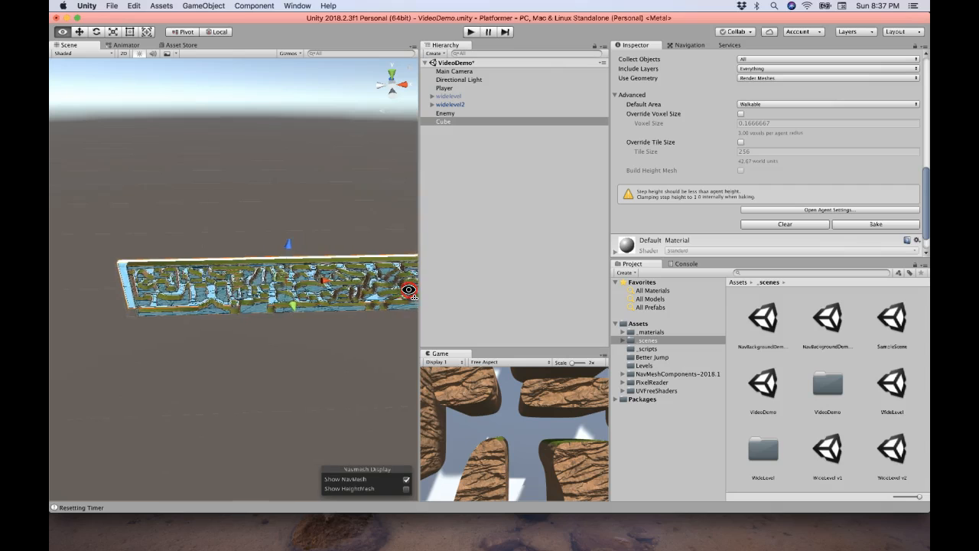
mouse_move(234, 299)
alt+mouse_down()
mouse_move(240, 262)
mouse_move(210, 223)
mouse_move(222, 212)
alt+mouse_up()
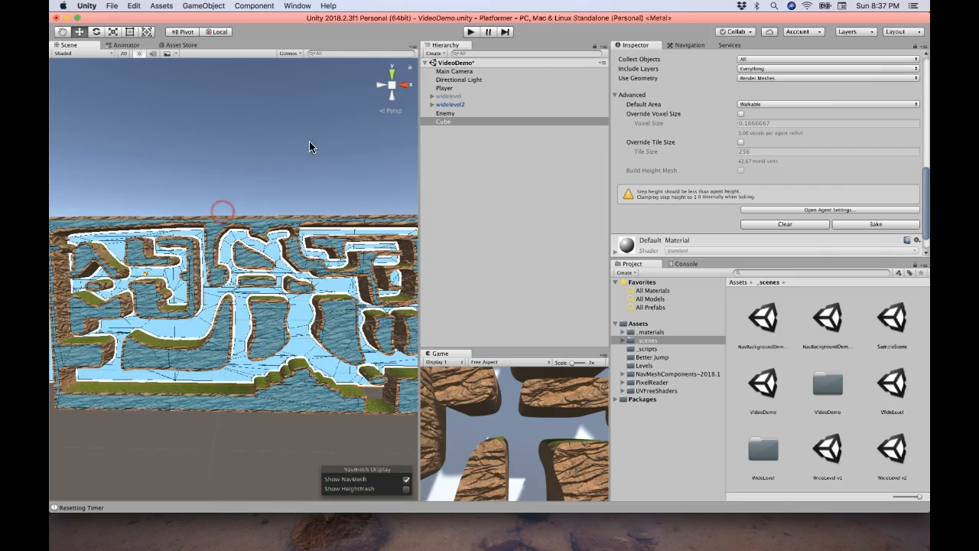
Run the scene in play mode and maximize the game view
click(470, 32)
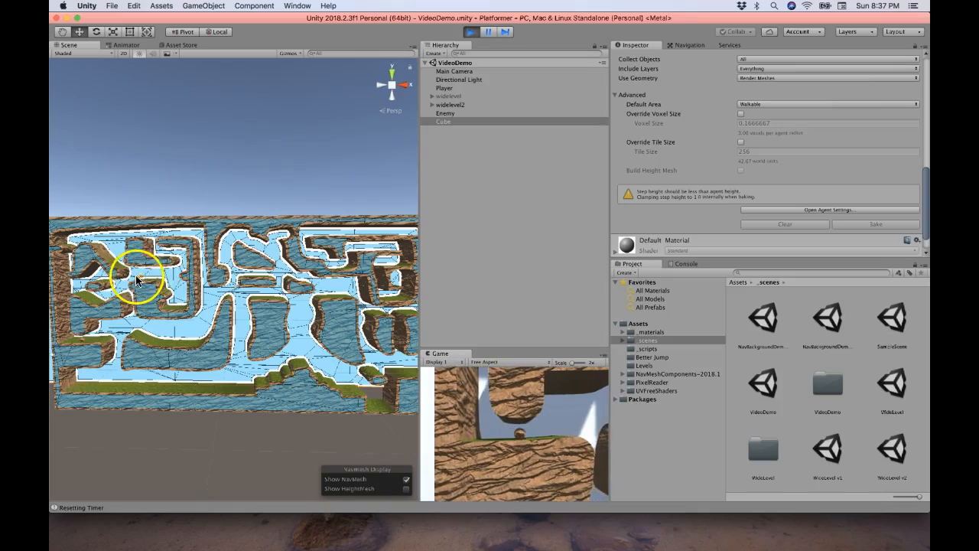
key(shift+space)
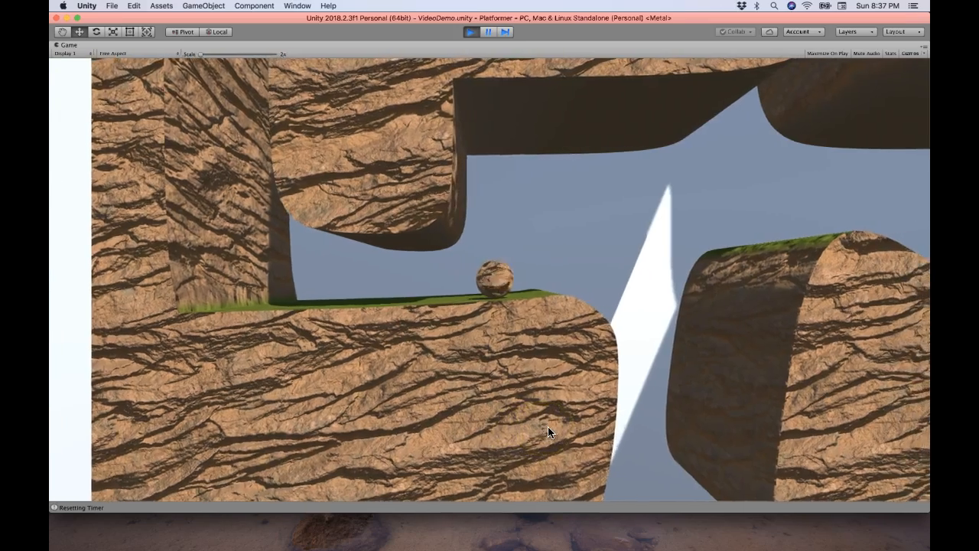